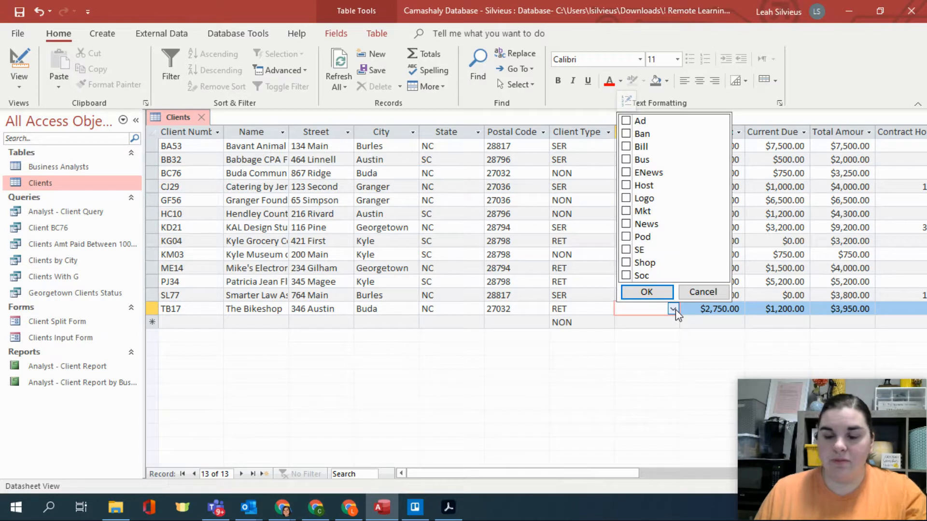
- Set the services needed for The Bikeshop to Ad and SE, and close the Clients table
left_click(626, 121)
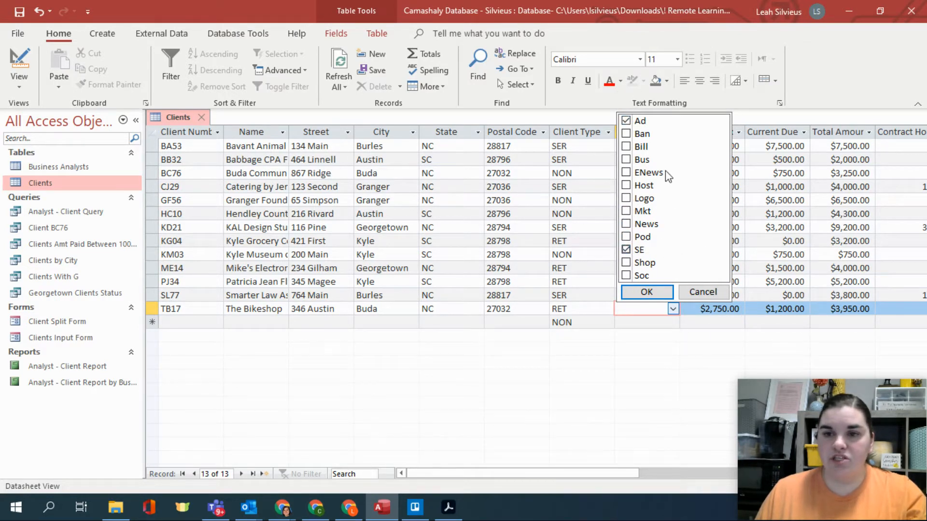
left_click(647, 292)
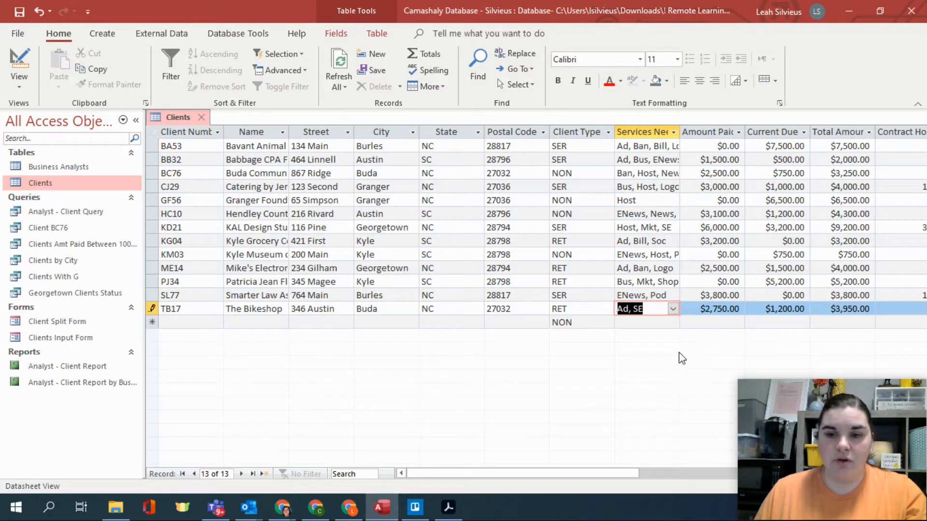
left_click(203, 116)
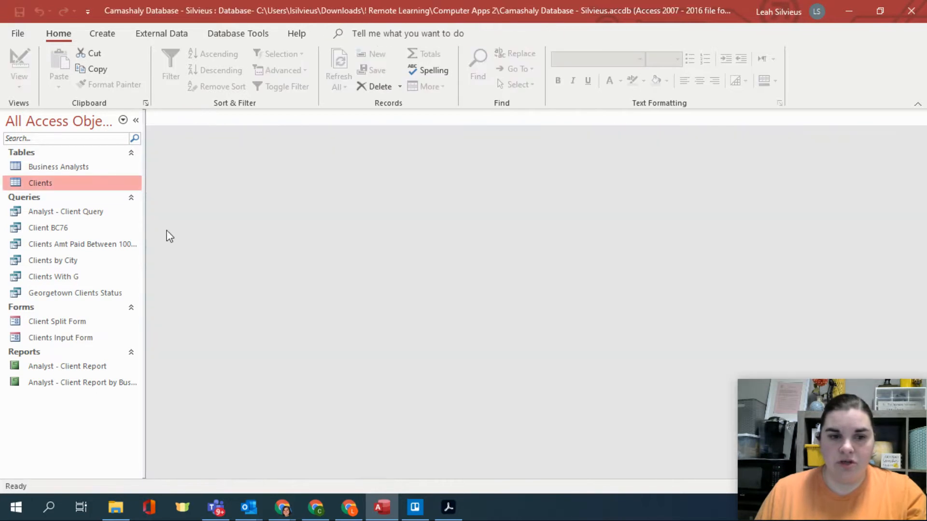
- Open the Clients Input Form and switch it to Layout View
double_click(76, 334)
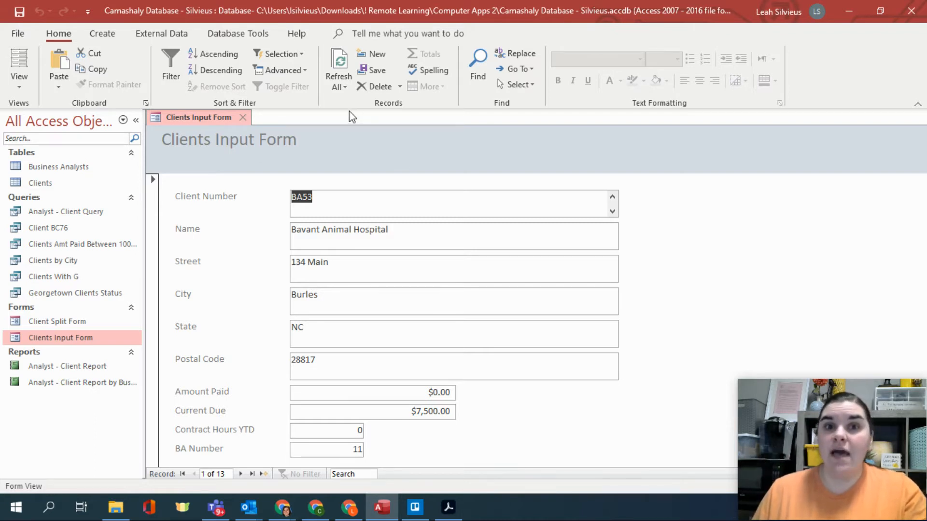
left_click(22, 83)
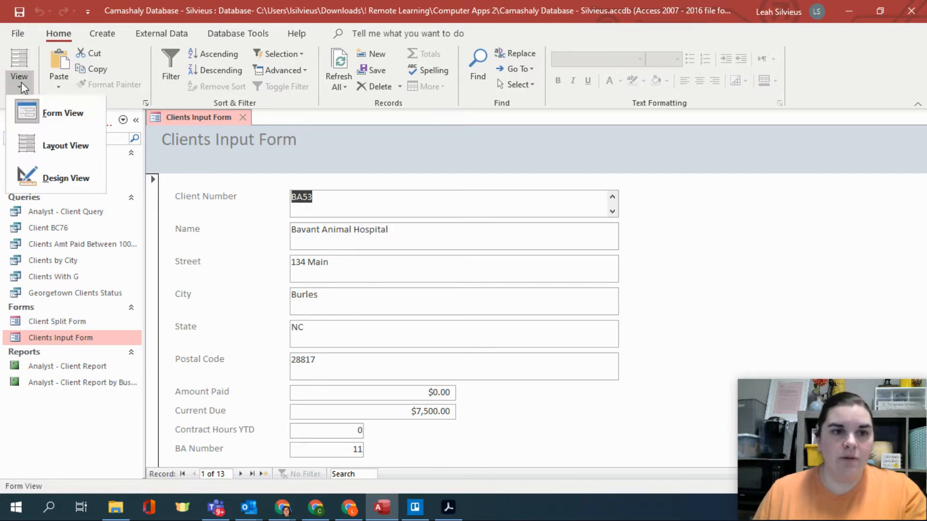
left_click(39, 145)
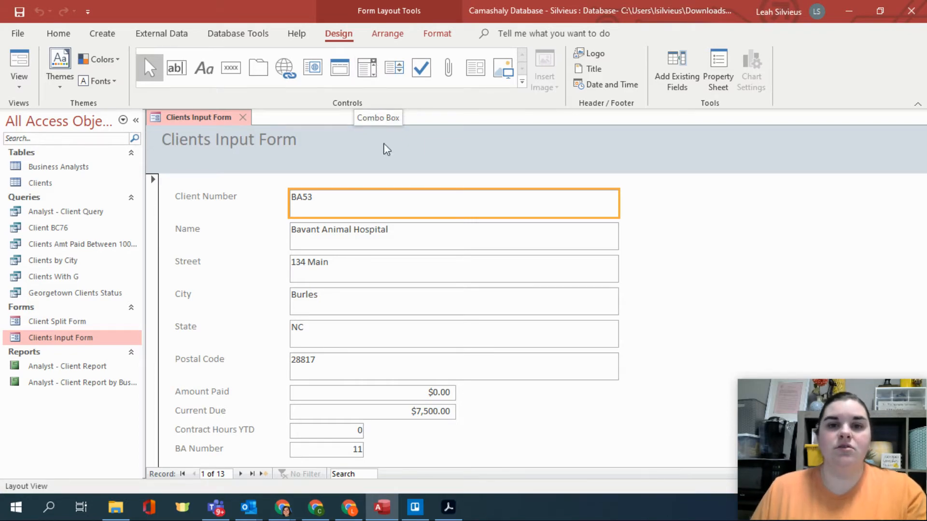
- Show the list of existing fields and add the Client Type field to the form's detail area
left_click(363, 80)
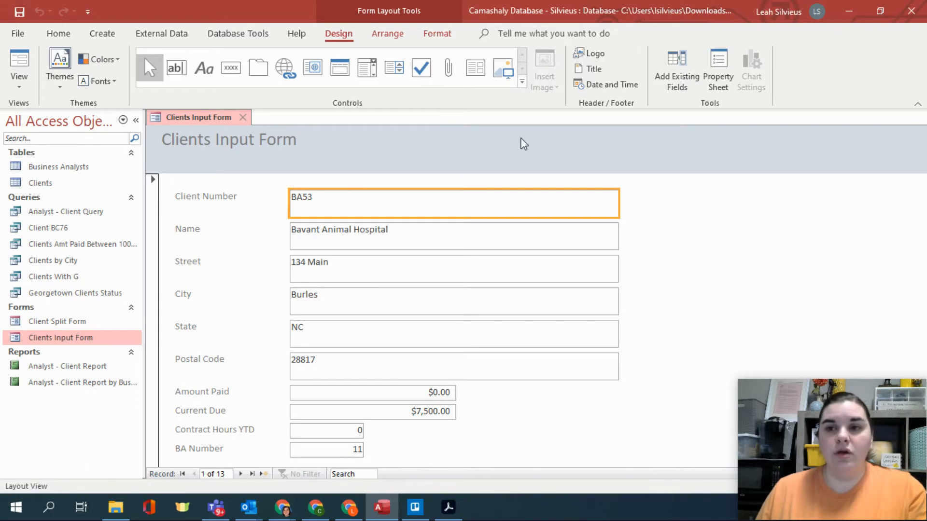
left_click(717, 106)
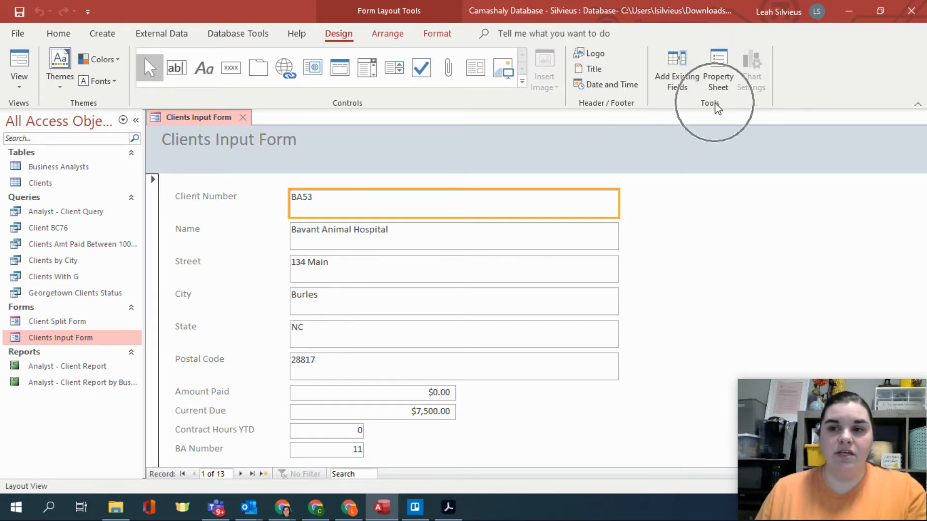
left_click(690, 79)
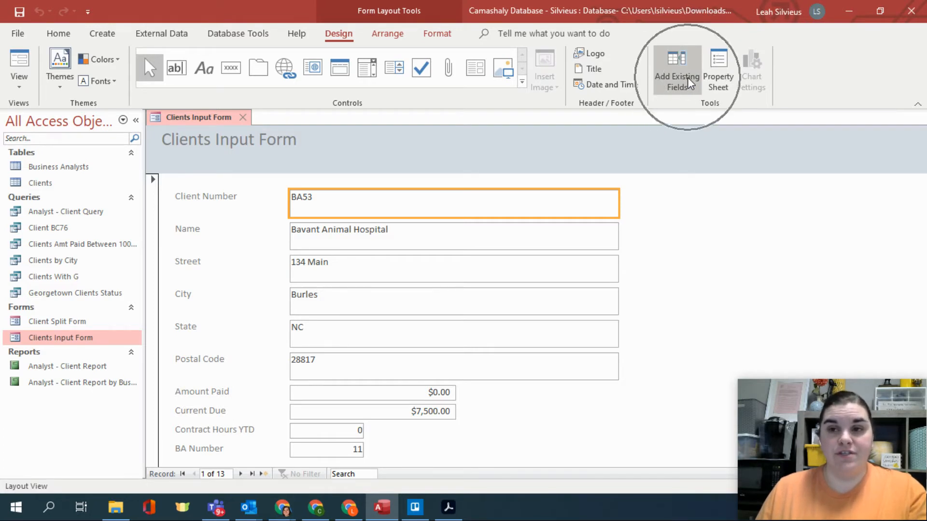
left_click(690, 83)
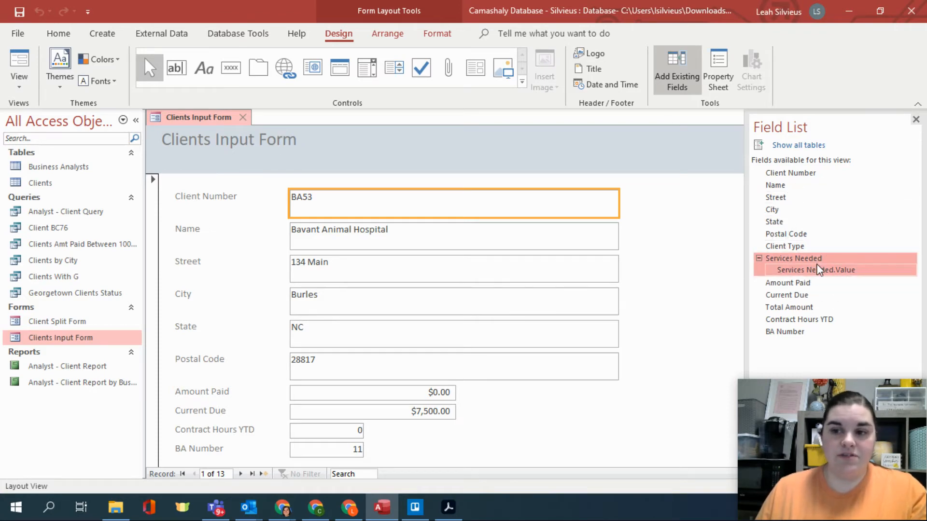
left_click(767, 247)
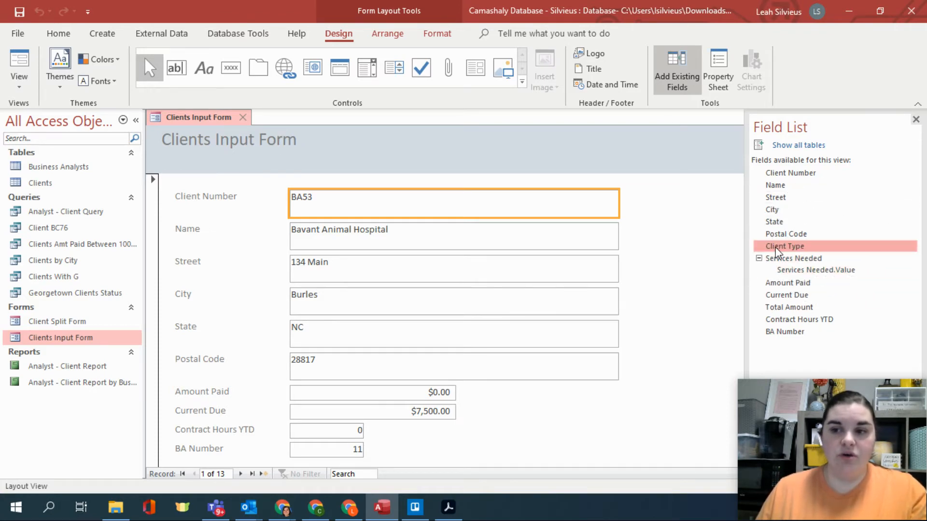
left_click_drag(776, 251, 300, 186)
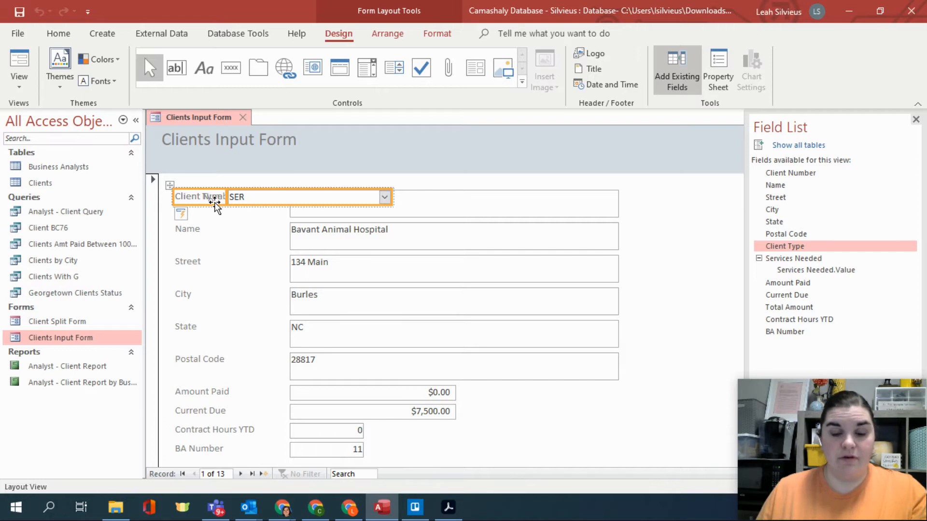
left_click_drag(214, 202, 215, 392)
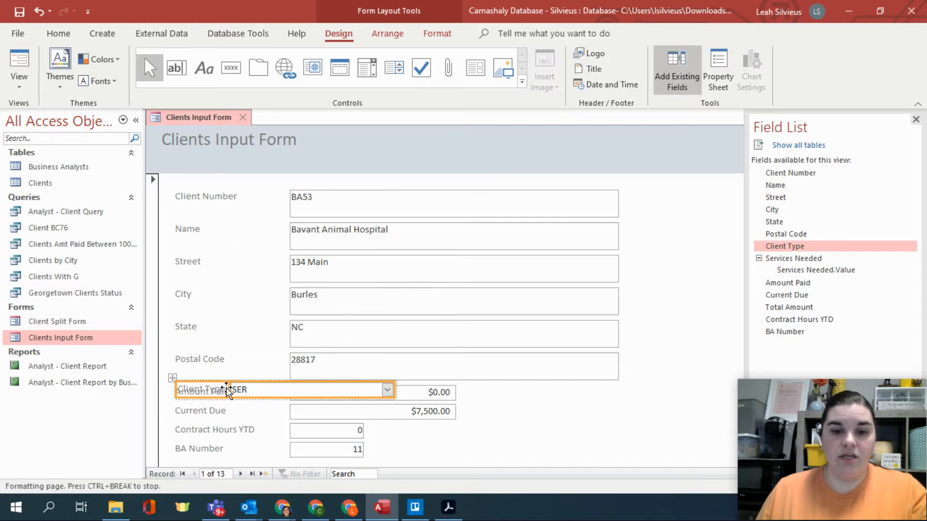
left_click(210, 394)
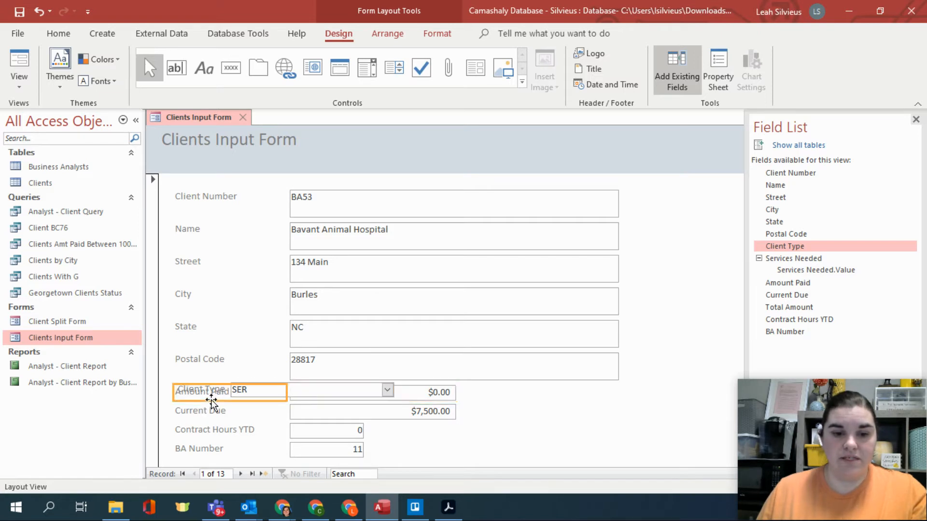
left_click_drag(171, 378, 162, 231)
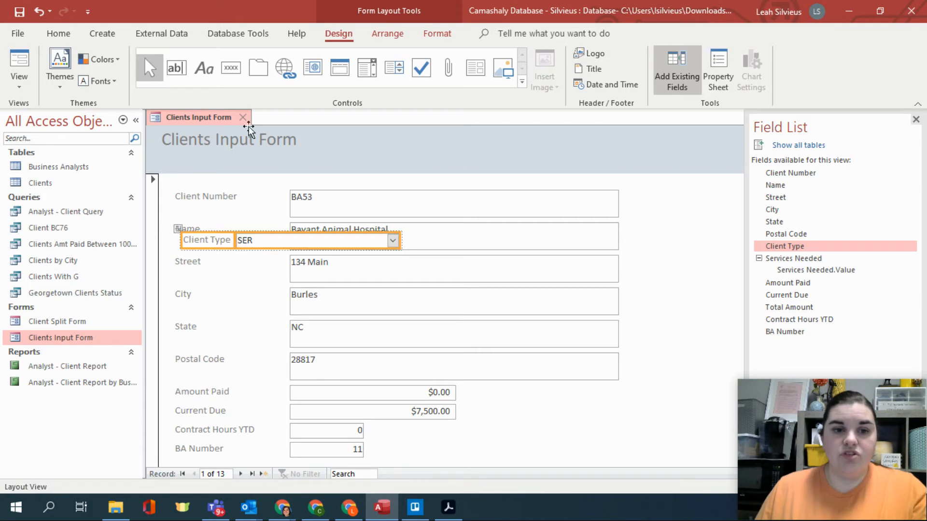
- Move Amount Paid, Current Due, Contract Hours YTD and BA Number down together with their labels to open a gap below Postal Code
left_click(227, 391)
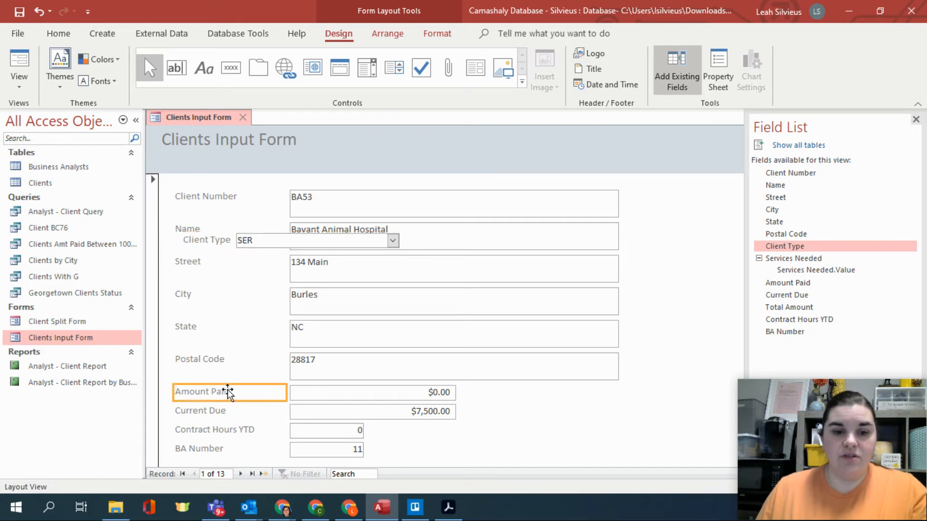
left_click(303, 393, "ctrl")
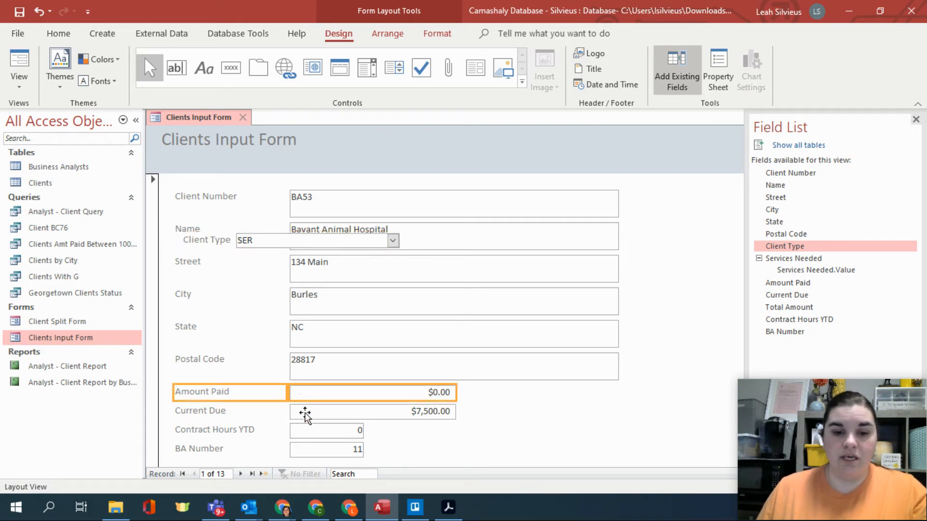
left_click(306, 413, "ctrl")
left_click(239, 413, "ctrl")
left_click(222, 431, "ctrl")
left_click(309, 431, "ctrl")
left_click(304, 452, "ctrl")
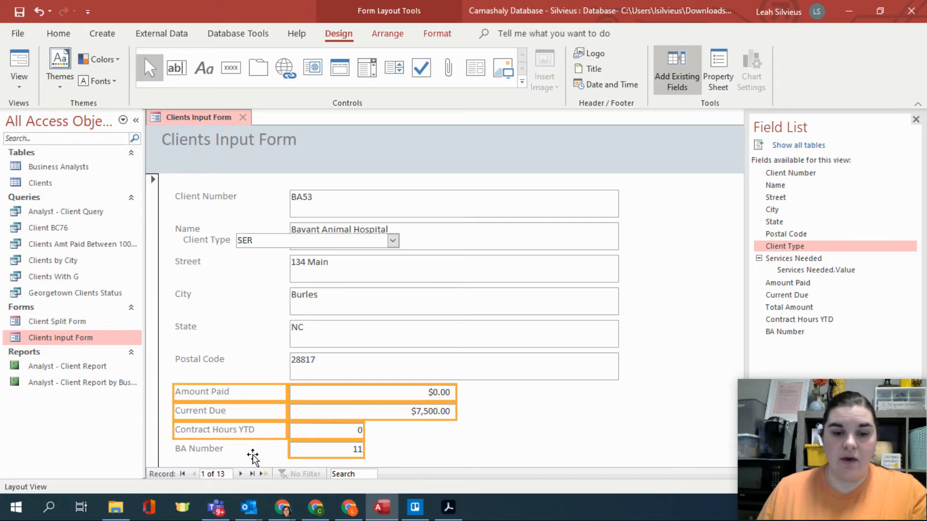
left_click(254, 456, "ctrl")
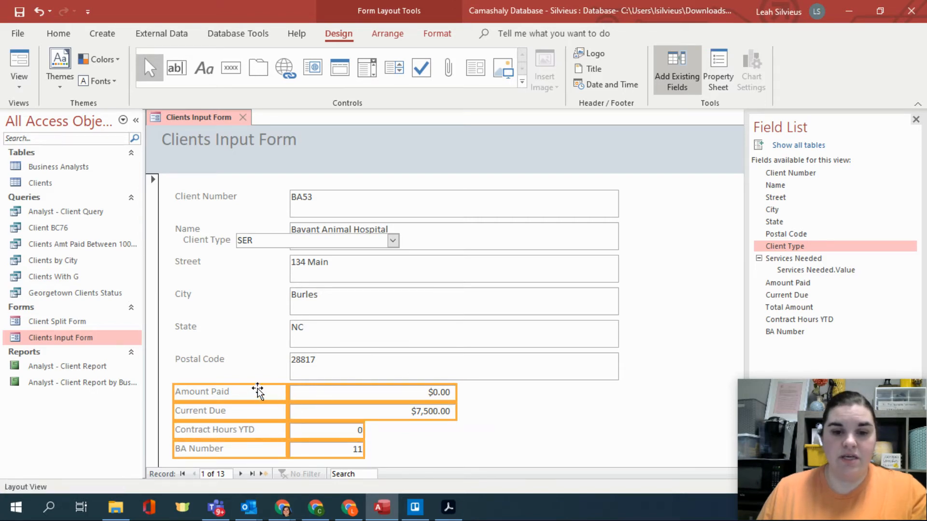
left_click_drag(257, 392, 257, 418)
left_click(205, 240)
left_click(221, 240)
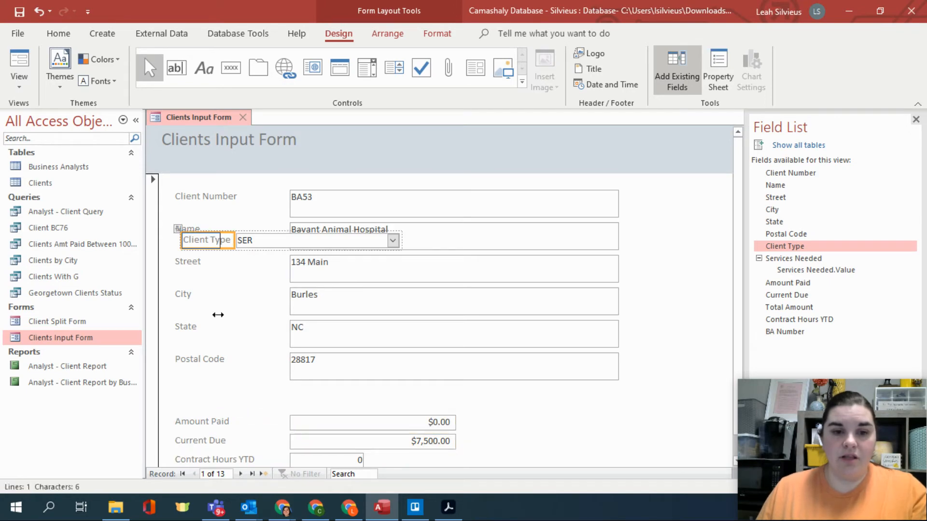
left_click_drag(217, 315, 235, 280)
left_click(238, 243)
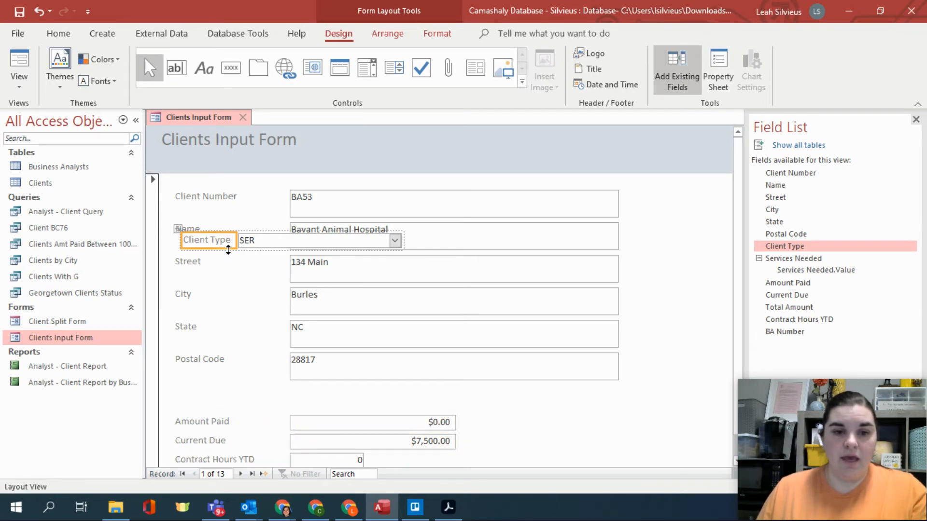
left_click_drag(248, 232, 238, 322)
key("ctrl+z")
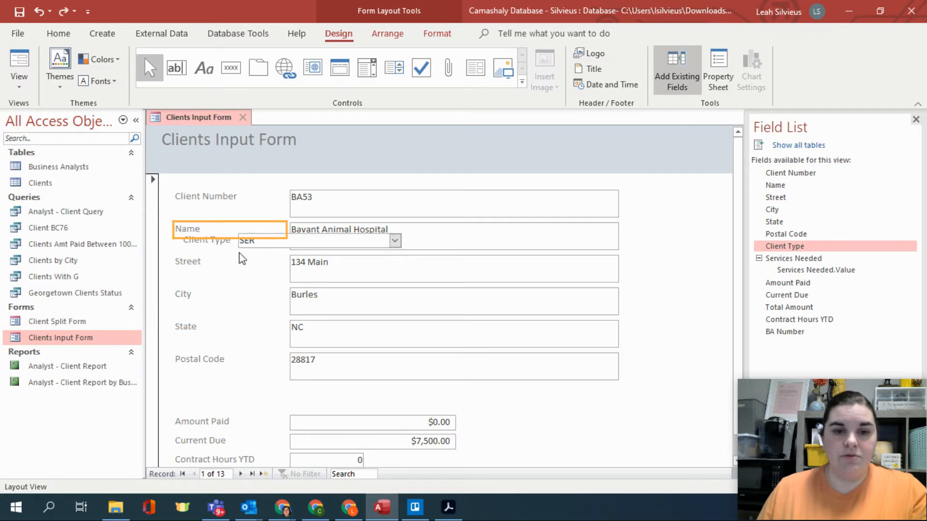
- Place Client Type directly below Postal Code and widen its label so its box lines up with the other fields
left_click(242, 244)
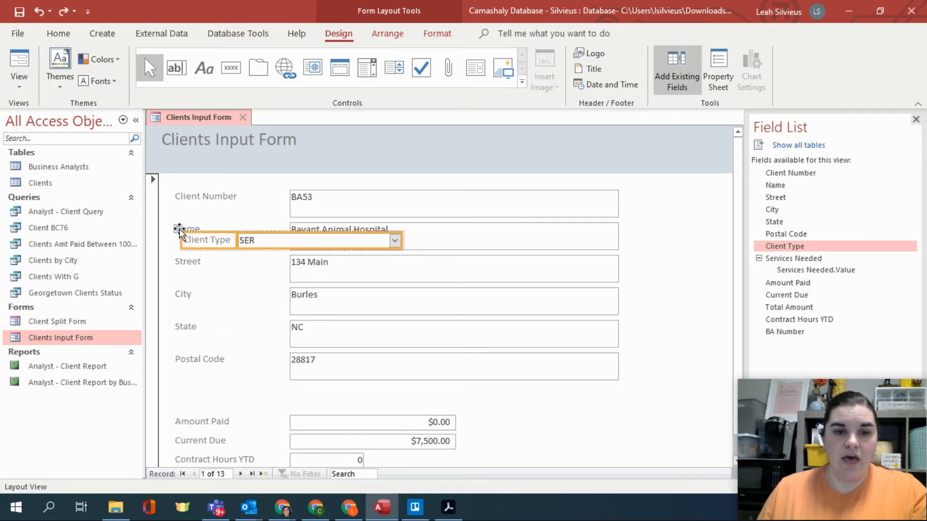
left_click_drag(179, 232, 171, 380)
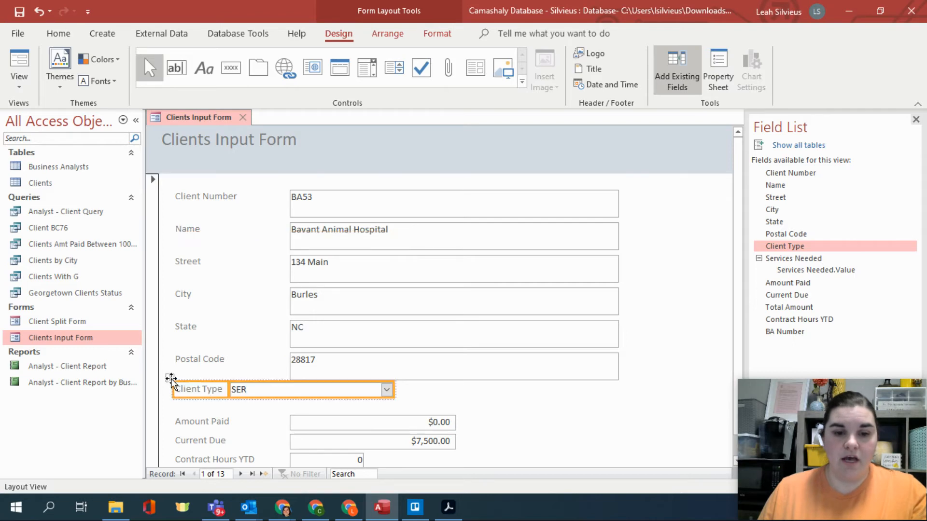
left_click_drag(226, 389, 288, 389)
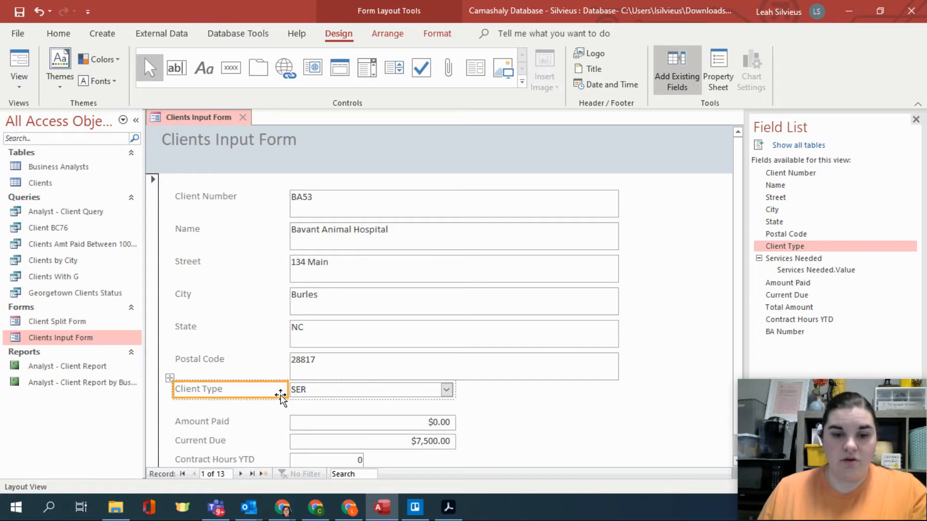
- Add the Services Needed field to the form directly below Client Type
double_click(797, 261)
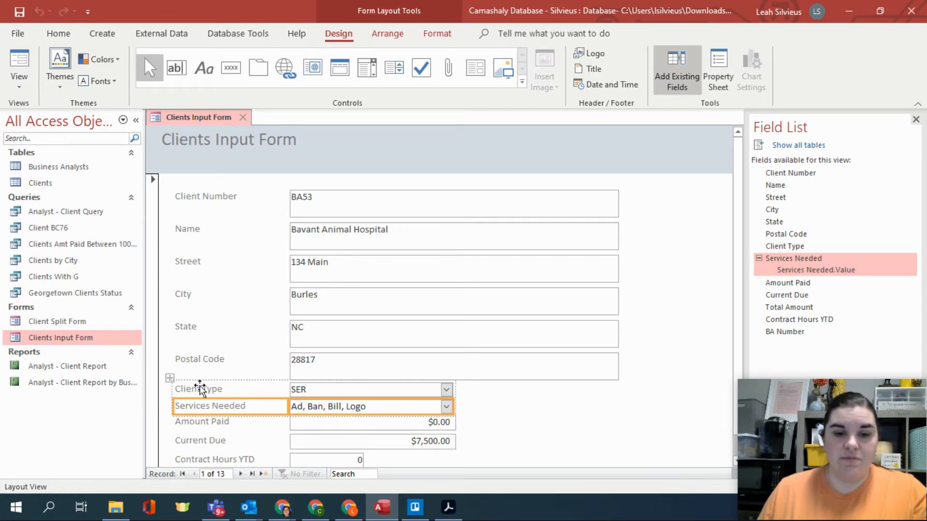
scroll(358, 433, "down", 1)
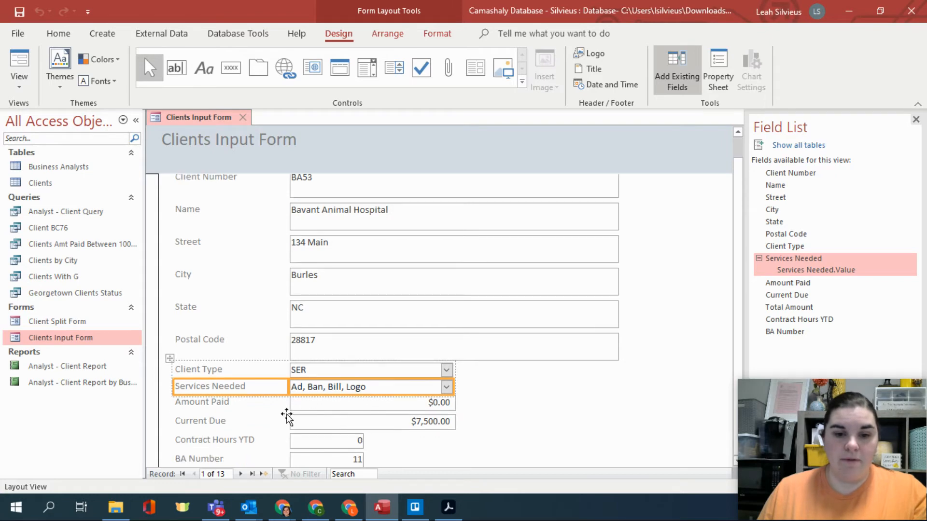
left_click(236, 406)
left_click(315, 407, "shift")
left_click(312, 419, "shift")
left_click(222, 426, "shift")
left_click(290, 446)
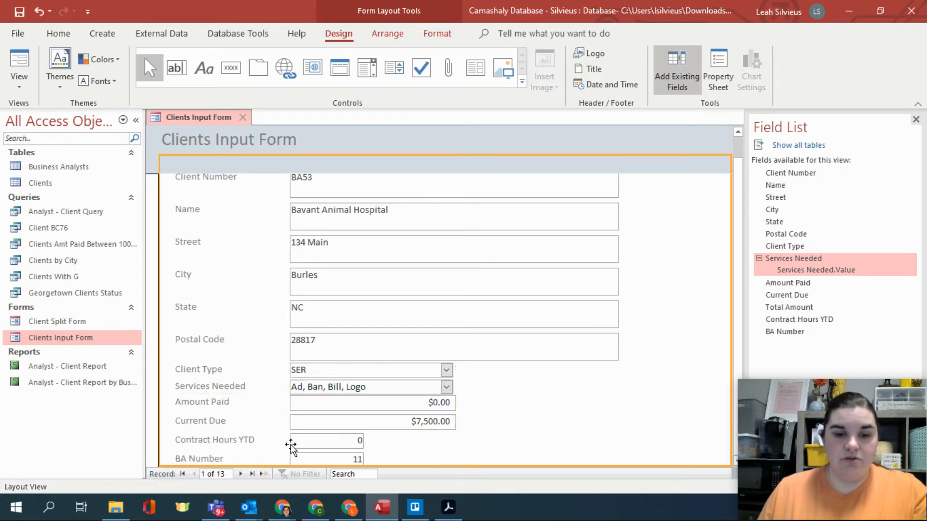
left_click(305, 439)
left_click(229, 445, "shift")
left_click(213, 416)
- Move Amount Paid, Current Due, Contract Hours YTD and BA Number with their labels slightly down to even the spacing below Services Needed
left_click(292, 415)
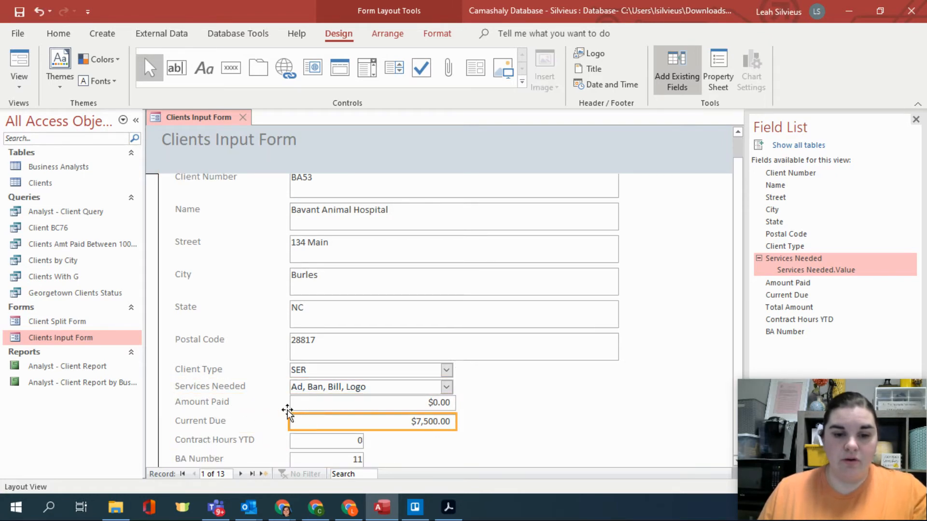
left_click(314, 404, "shift")
left_click(217, 405, "shift")
left_click(215, 422, "shift")
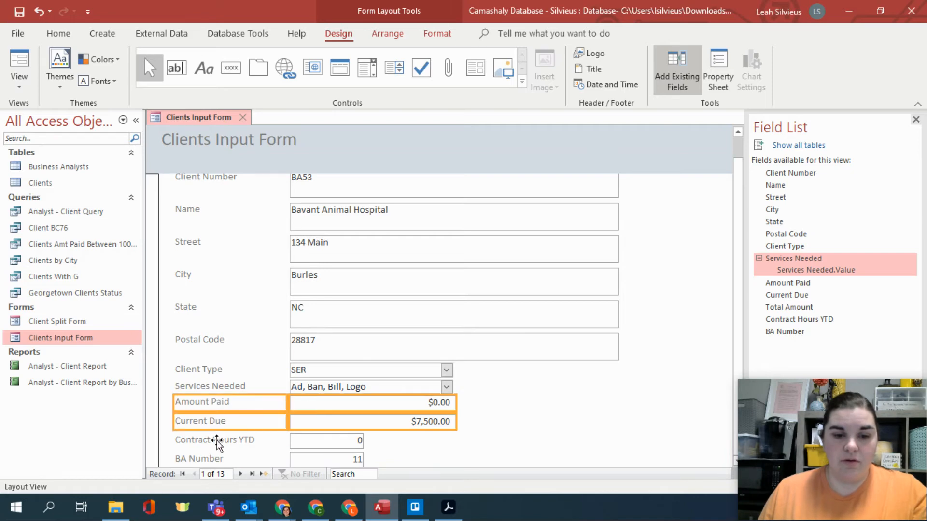
left_click(233, 441, "shift")
left_click(295, 441, "shift")
left_click(294, 459, "shift")
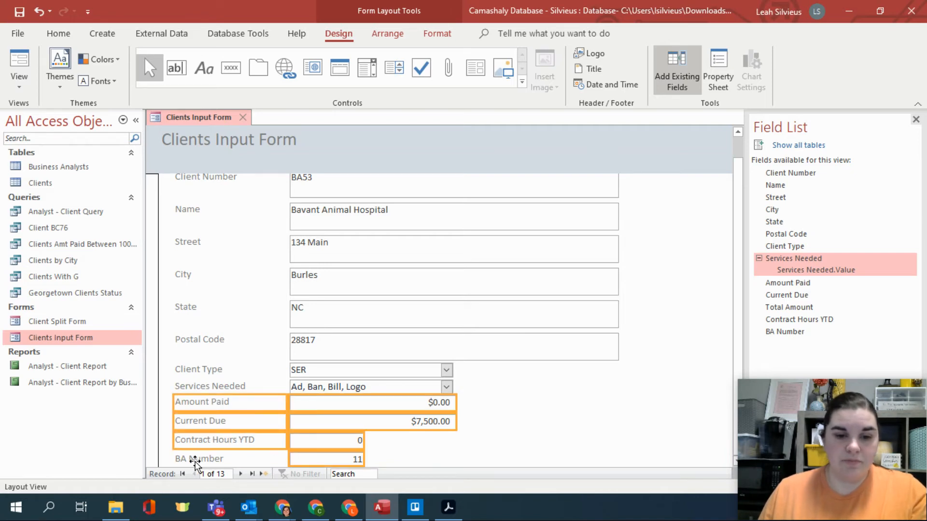
left_click(192, 459, "shift")
scroll(352, 378, "down", 2)
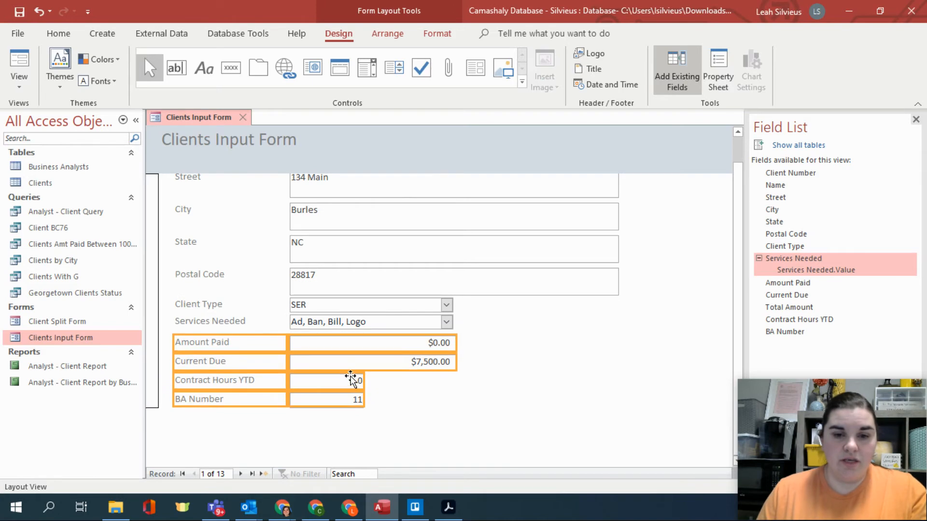
left_click(478, 379)
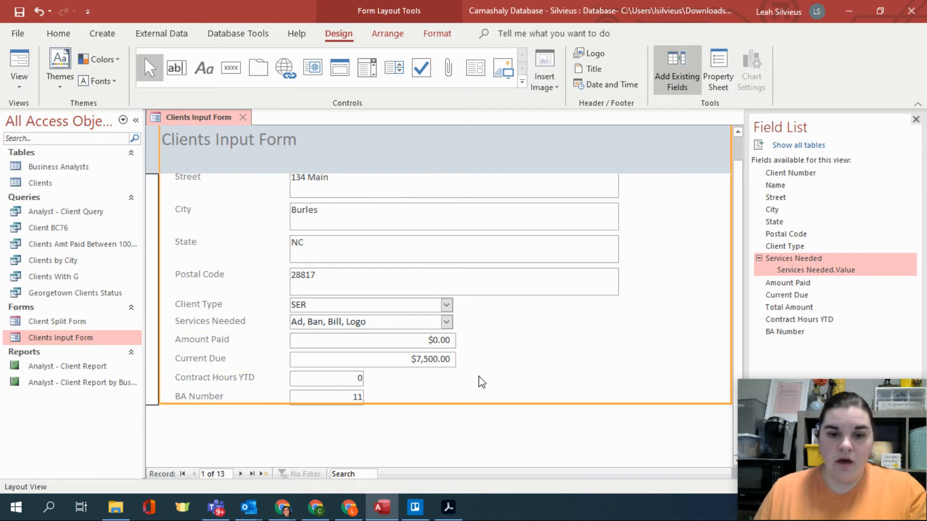
- Switch the Clients Input Form to Form View
left_click(441, 304)
scroll(429, 389, "up", 2)
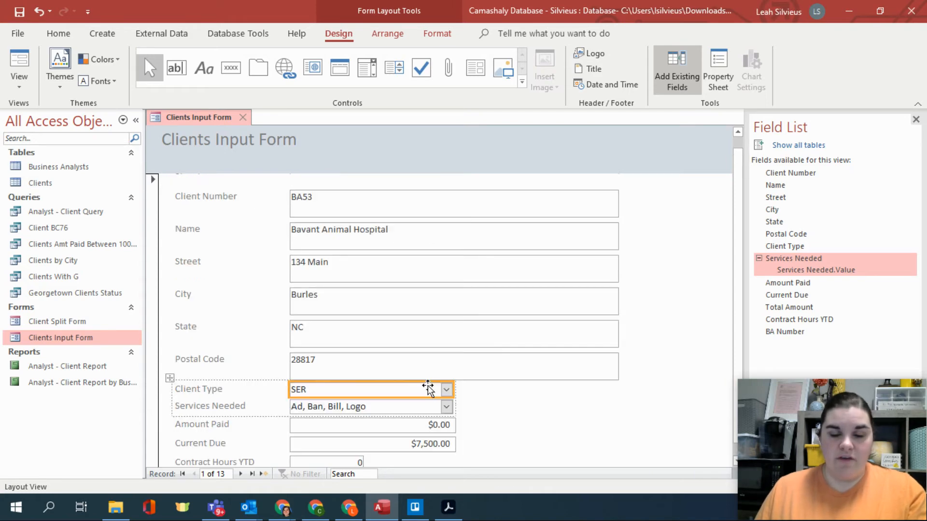
left_click(14, 59)
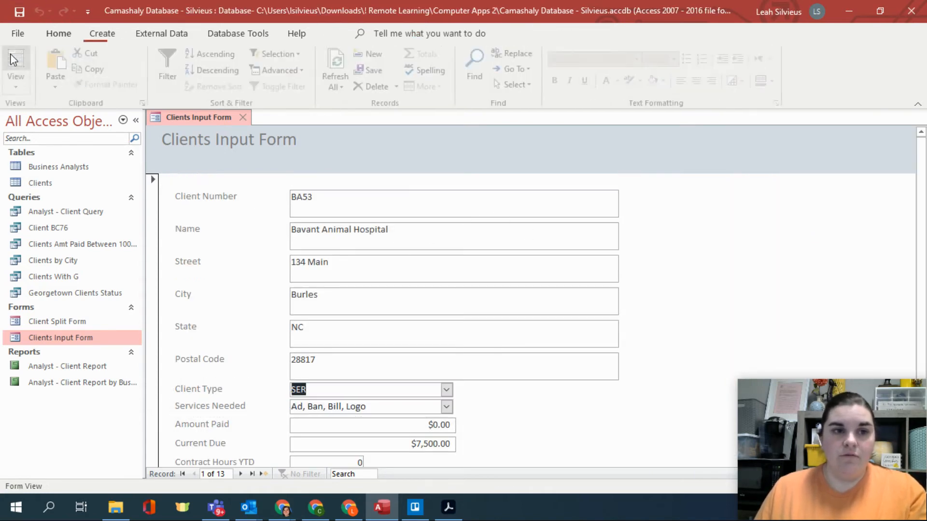
- Check the Client Type and Services Needed drop-down lists, and view a new blank record in the form
left_click(447, 389)
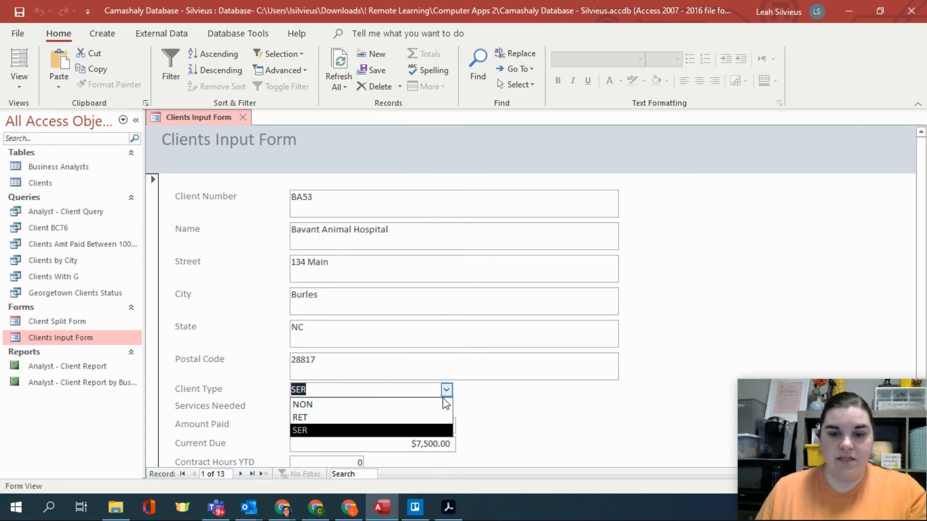
left_click(447, 390)
left_click(446, 407)
left_click(447, 407)
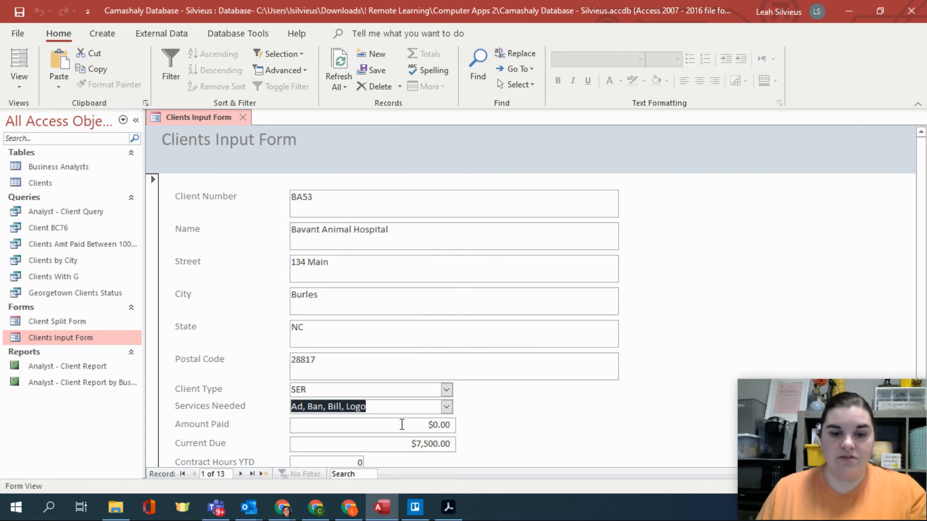
left_click(264, 474)
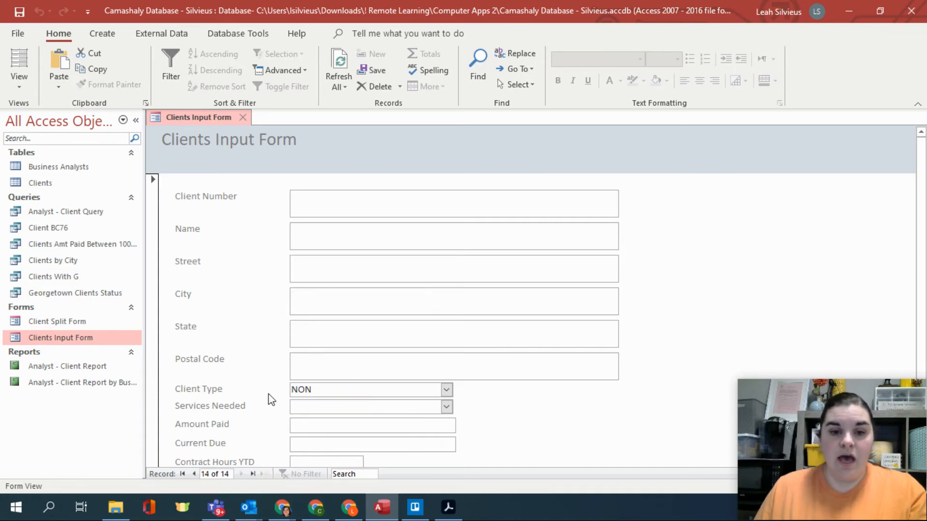
scroll(331, 387, "down", 1)
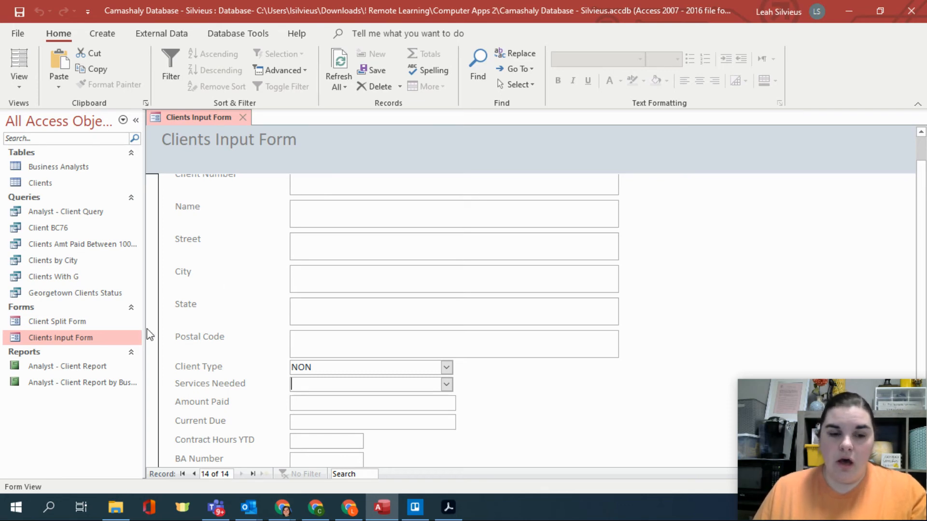
- Close the Clients Input Form and permanently delete it from the database
left_click(93, 340)
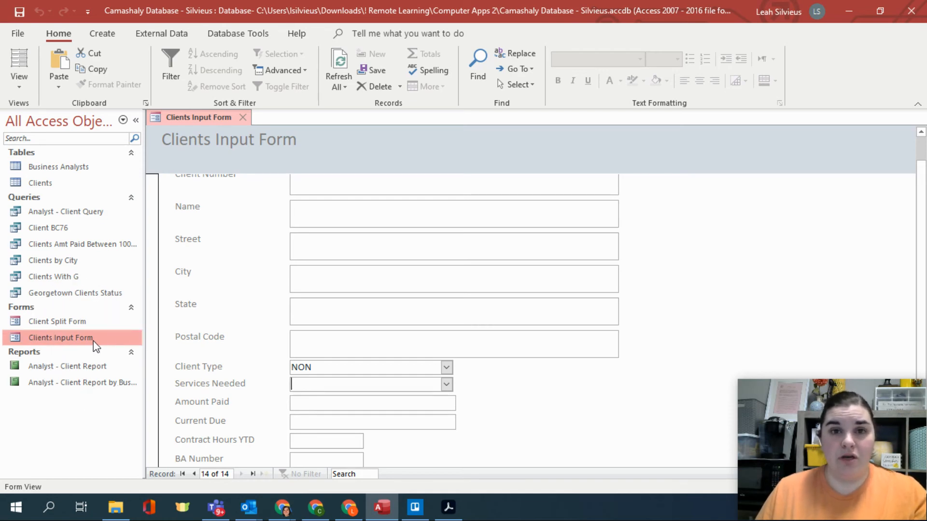
left_click(242, 117)
left_click(392, 289)
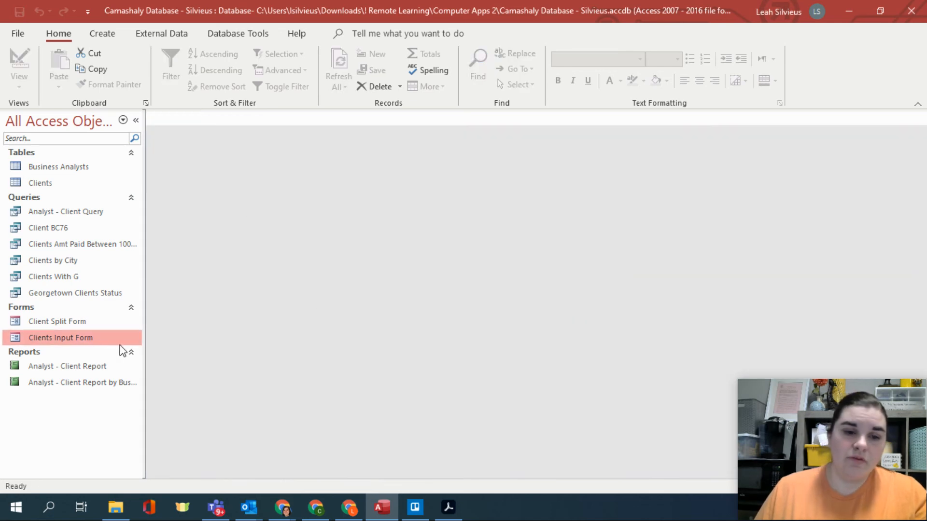
left_click(54, 341)
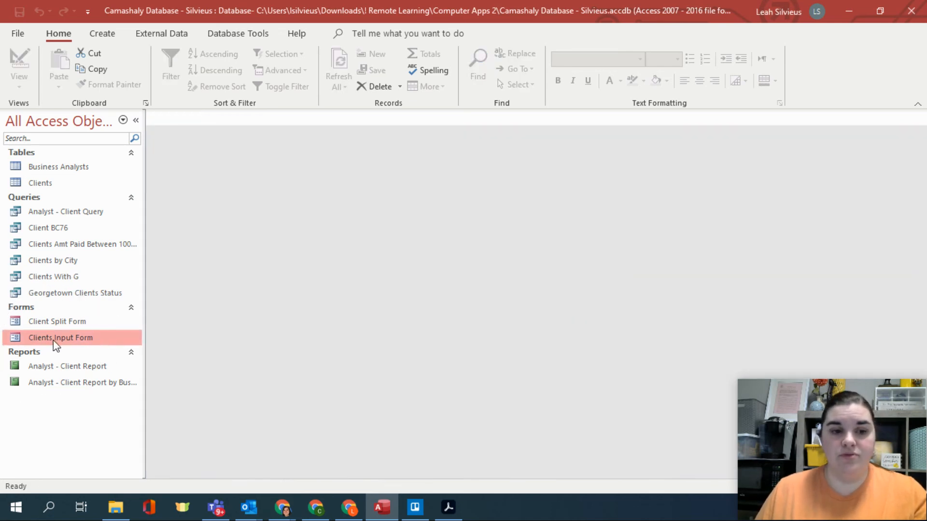
right_click(55, 342)
left_click(92, 250)
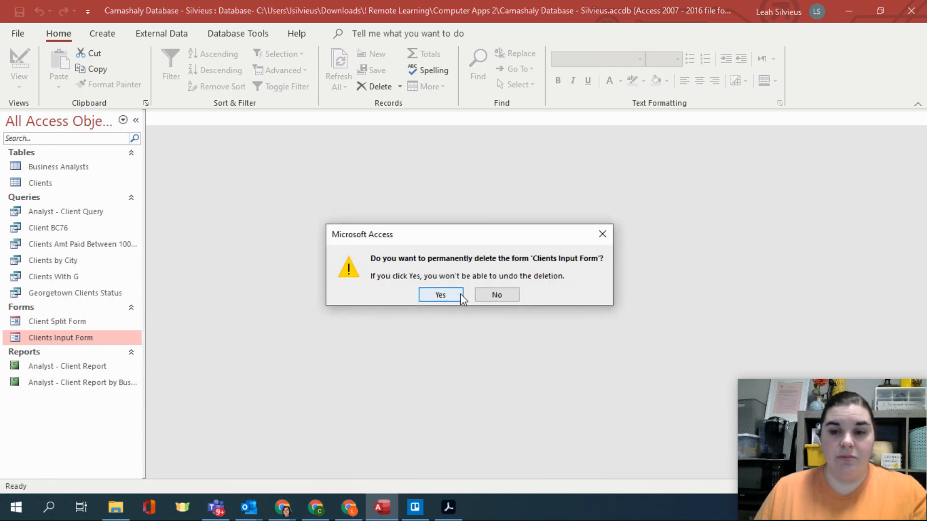
left_click(435, 296)
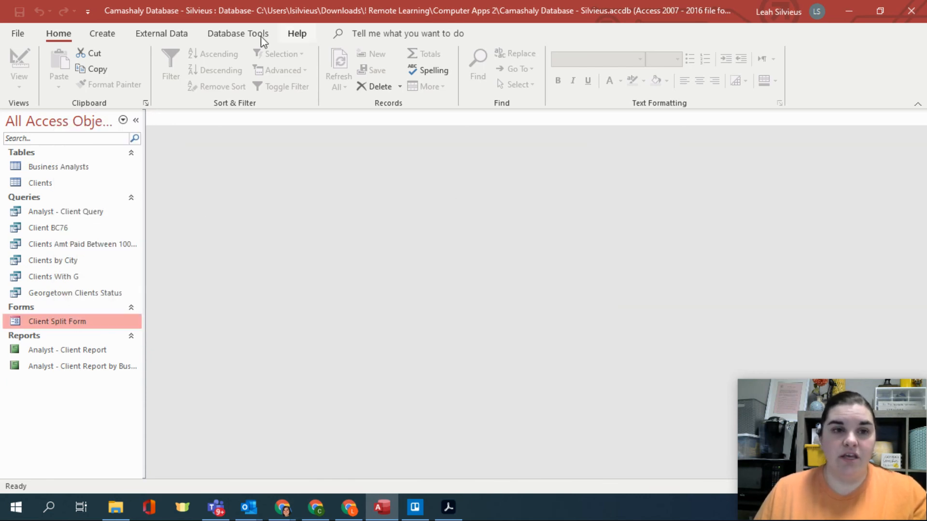
- Start a new form with the Form Wizard, including all fields of the Clients table and keeping the default layout
left_click(103, 34)
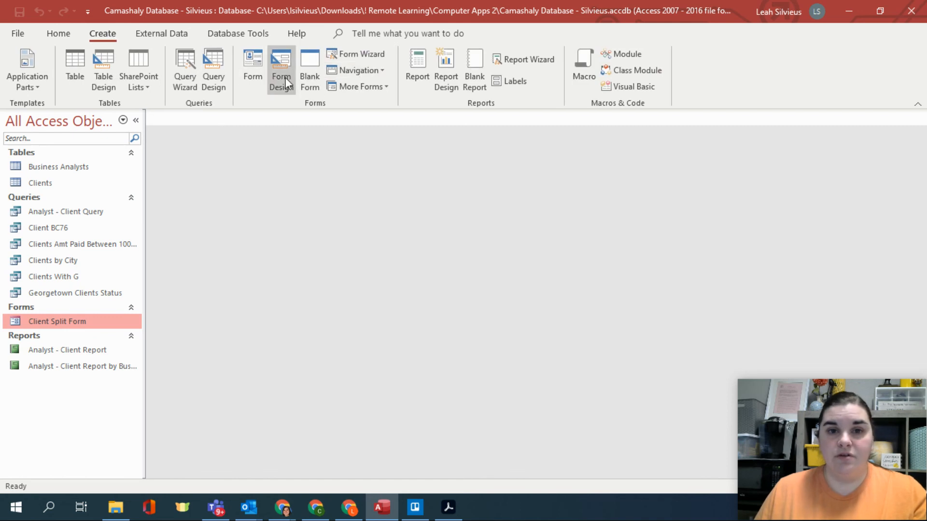
left_click(351, 56)
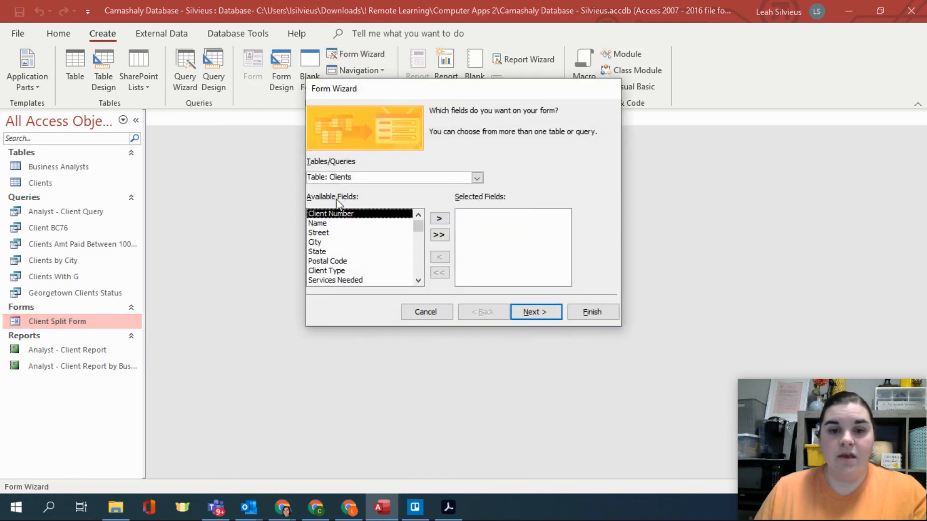
left_click(439, 235)
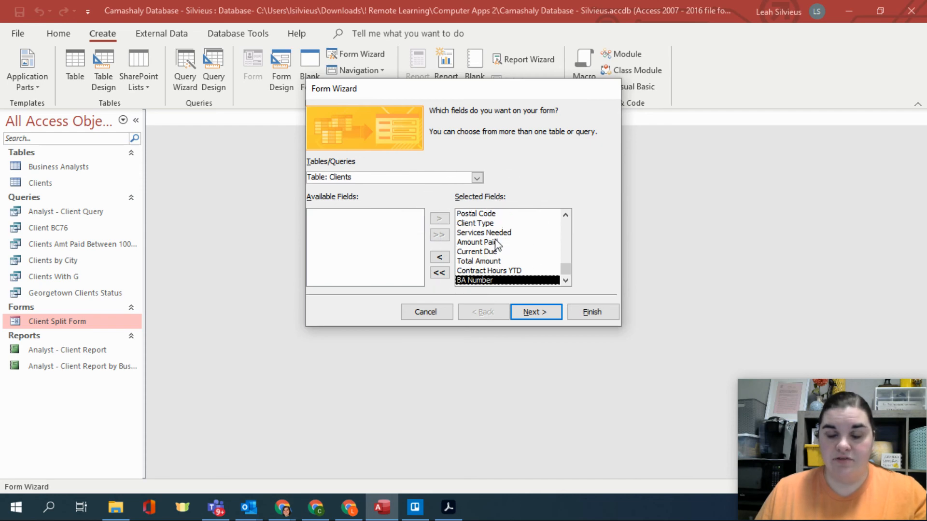
left_click(536, 312)
left_click(536, 311)
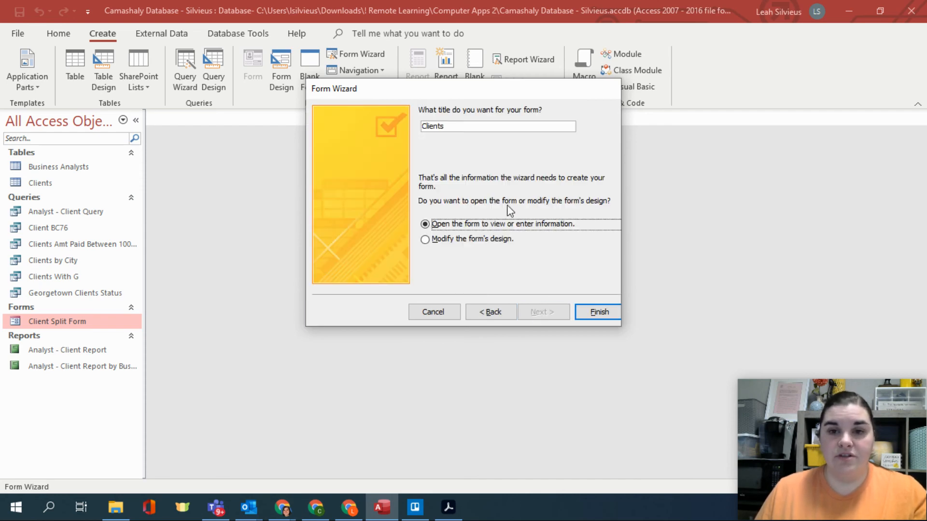
- Title the new form Client Input Form, finish the wizard and check the form's fields down to BA Number
left_click(481, 127)
key("BackSpace")
type("Input Form")
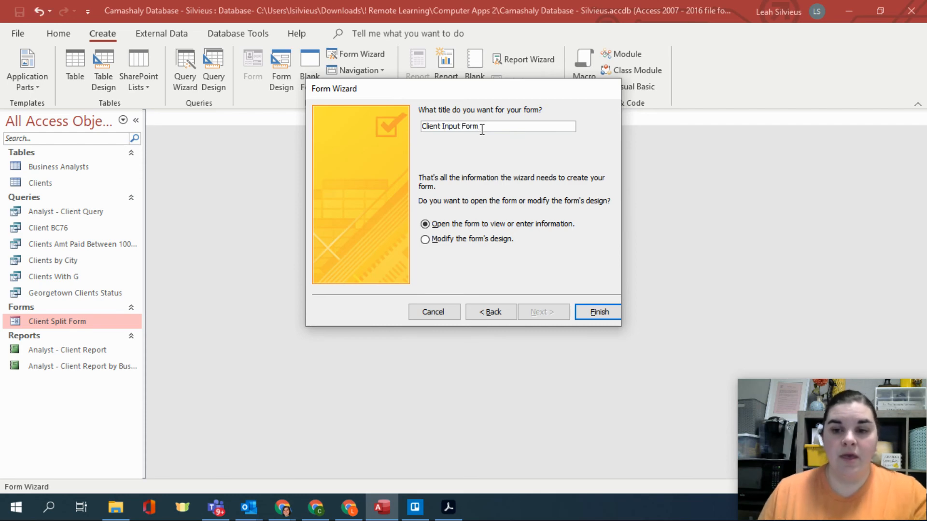
left_click(597, 313)
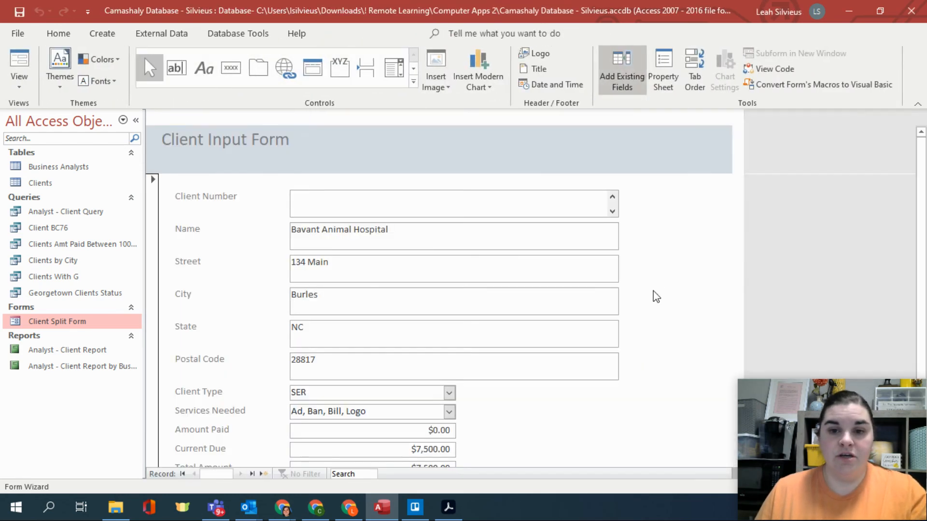
scroll(525, 323, "down", 1)
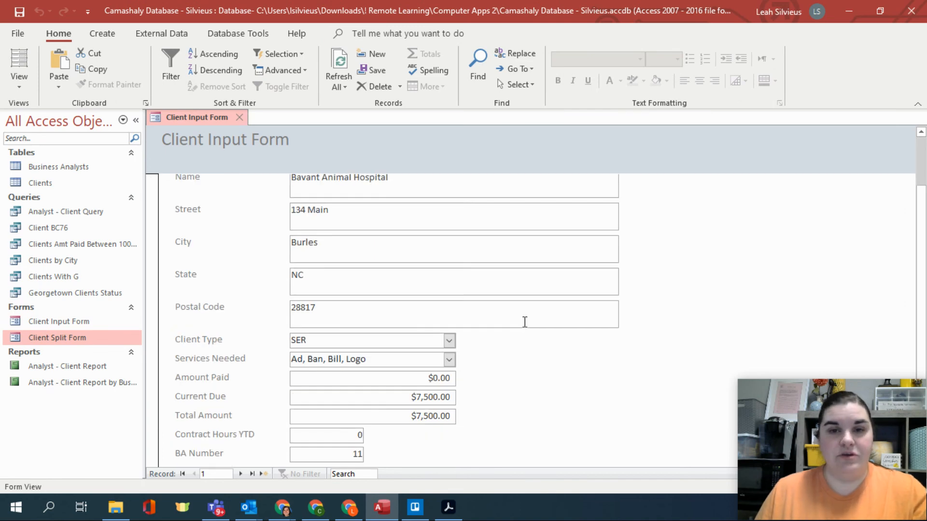